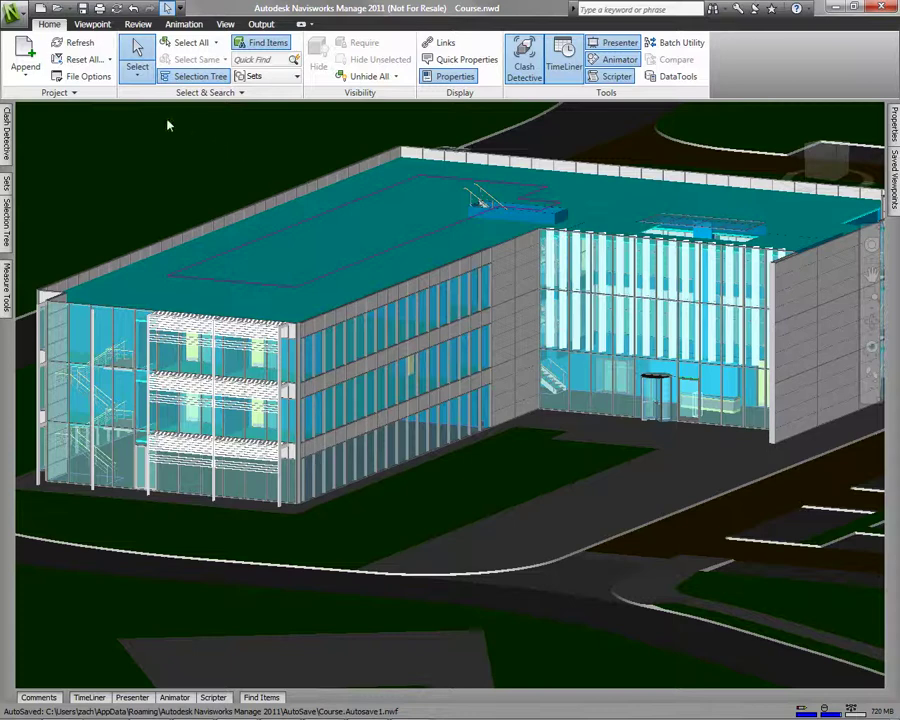
{"action": "left_click", "coordinate": [138, 75]}
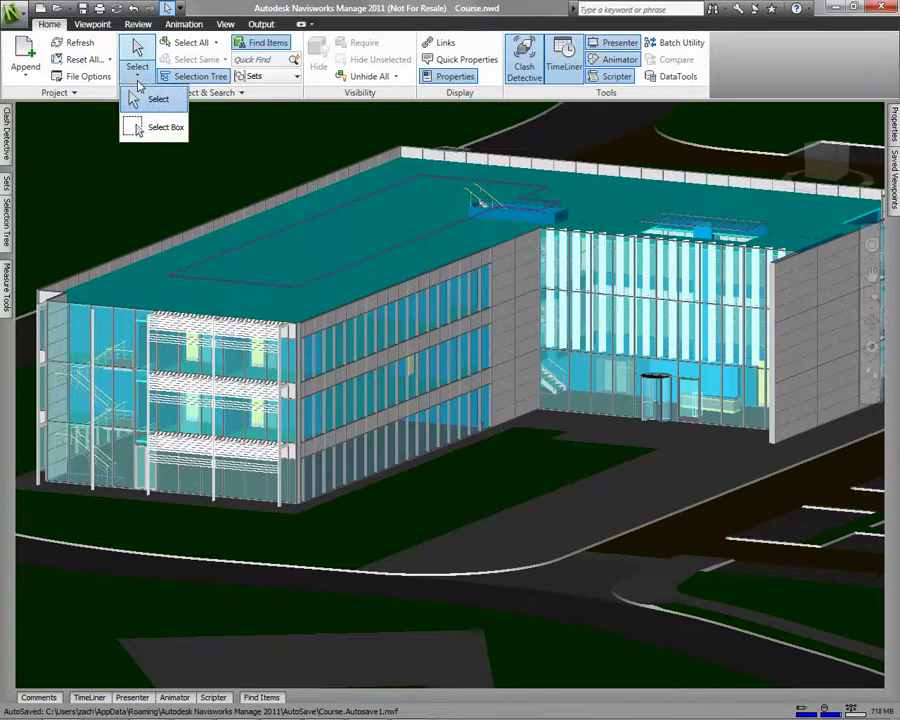
{"action": "left_click", "coordinate": [160, 127]}
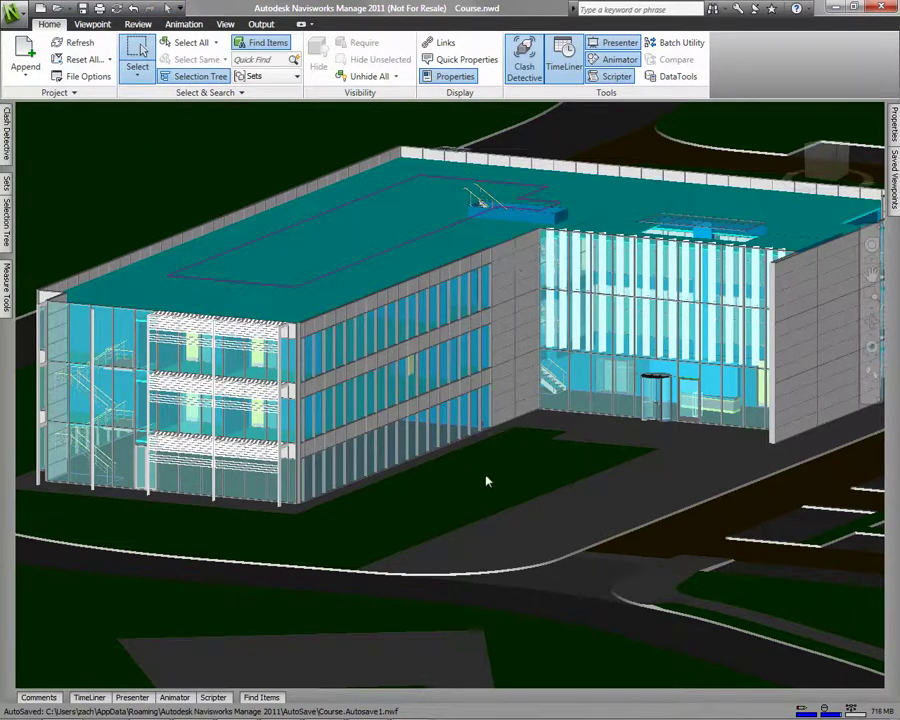
{"action": "left_click_drag", "start_coordinate": [487, 481], "coordinate": [327, 362]}
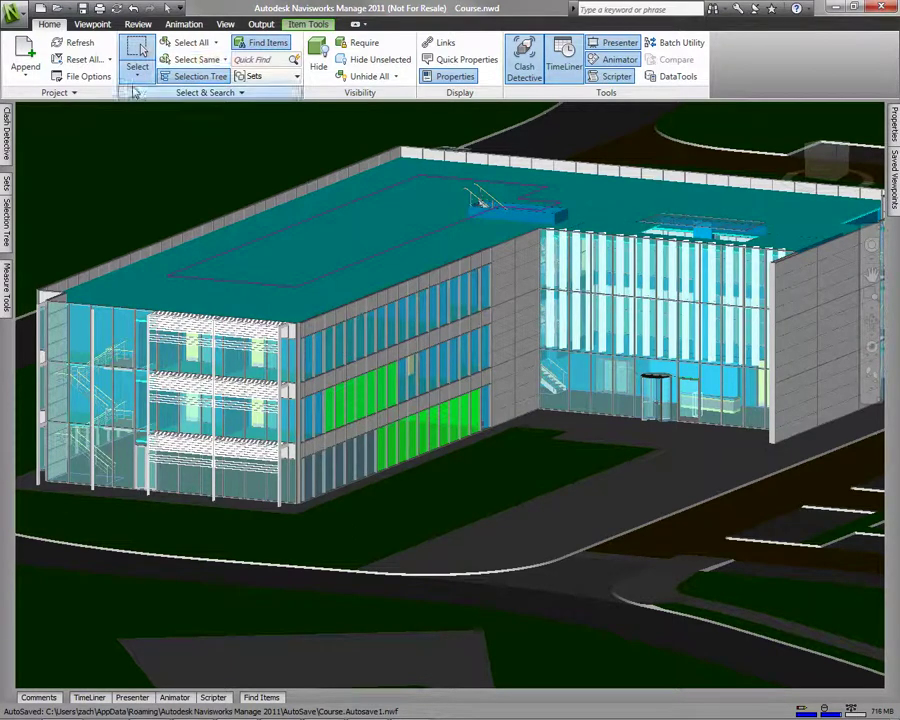
{"action": "left_click", "coordinate": [137, 77]}
{"action": "left_click", "coordinate": [152, 94]}
{"action": "left_click", "coordinate": [507, 303]}
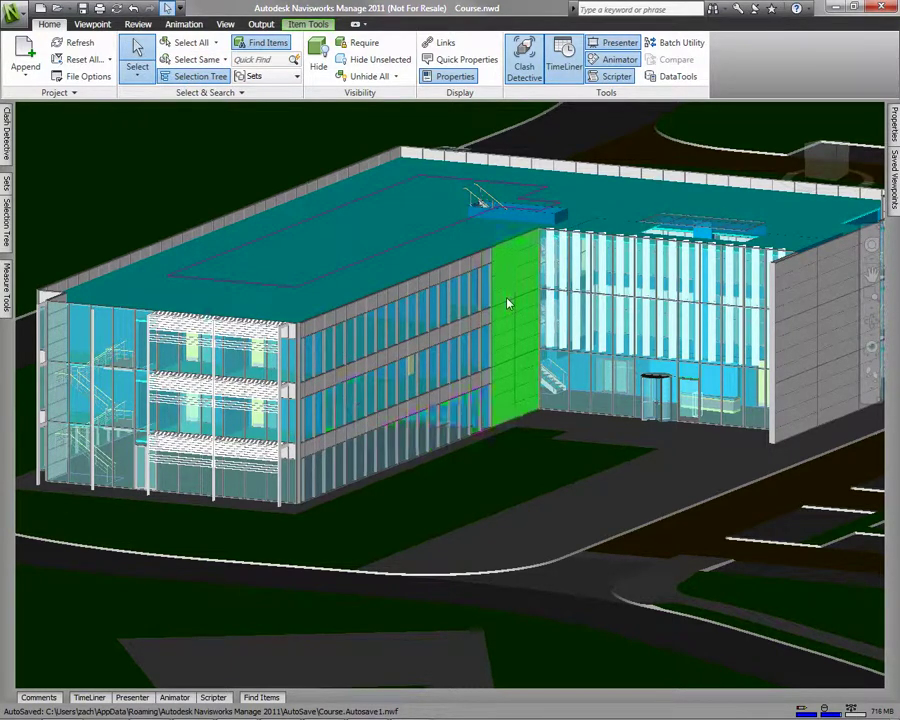
{"action": "left_click", "coordinate": [420, 288]}
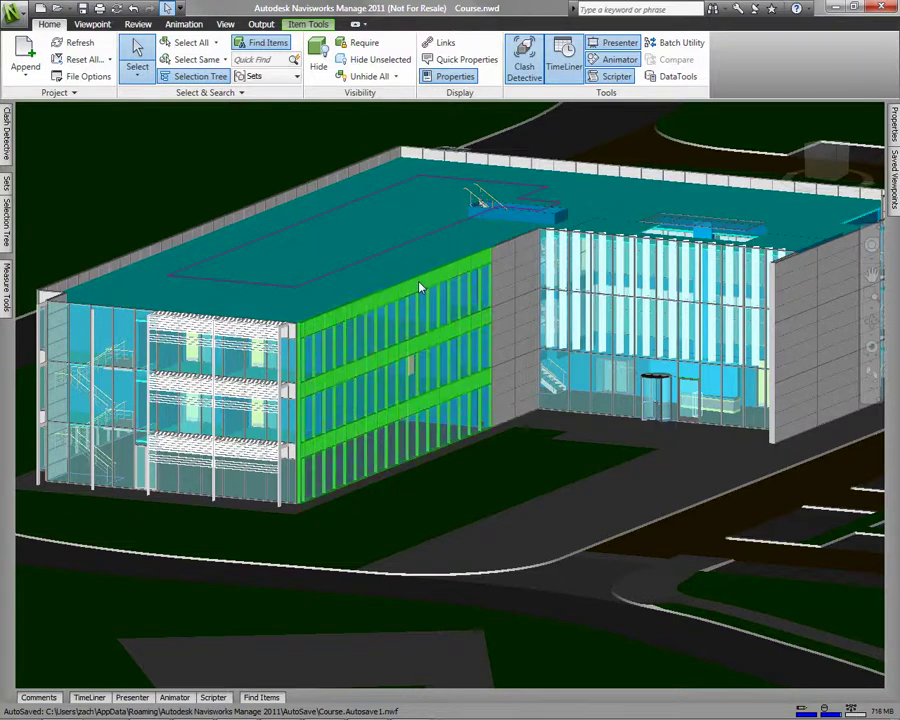
{"action": "left_click", "coordinate": [527, 296]}
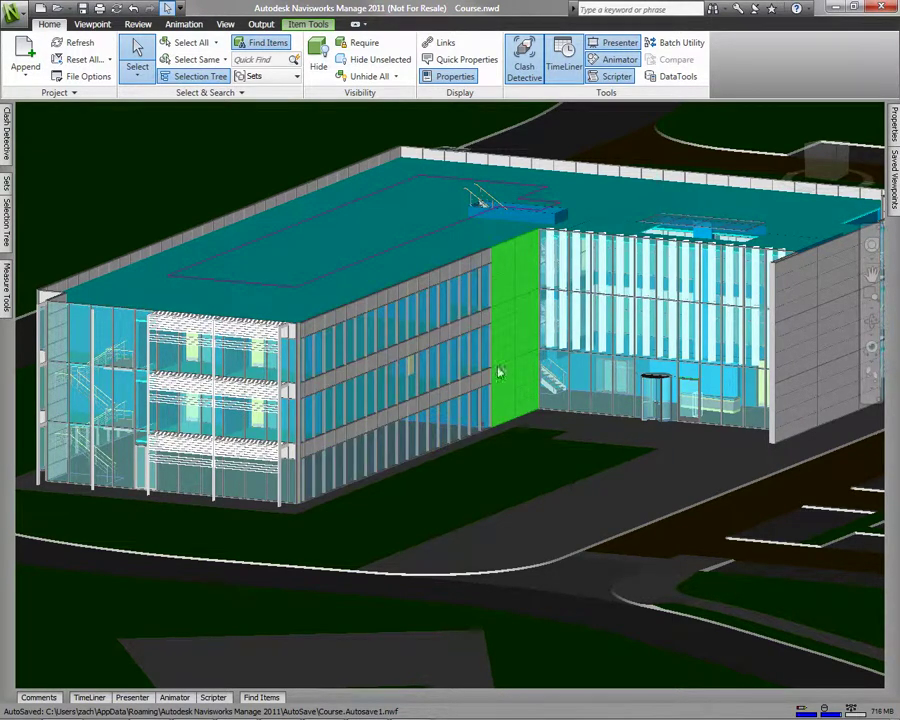
{"action": "left_click", "coordinate": [464, 392], "text": "ctrl"}
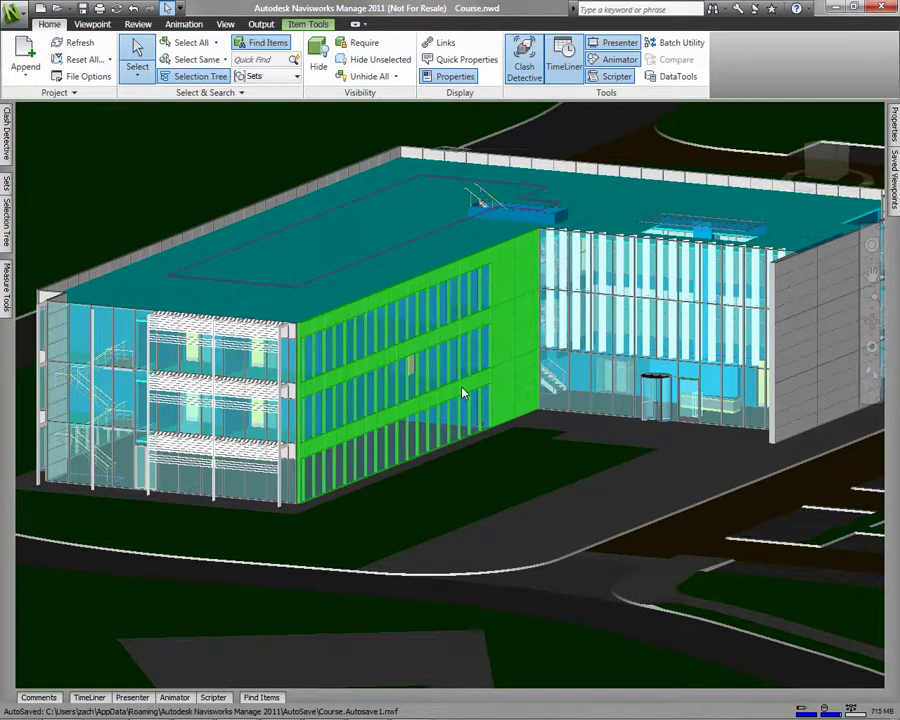
{"action": "left_click", "coordinate": [778, 297], "text": "ctrl"}
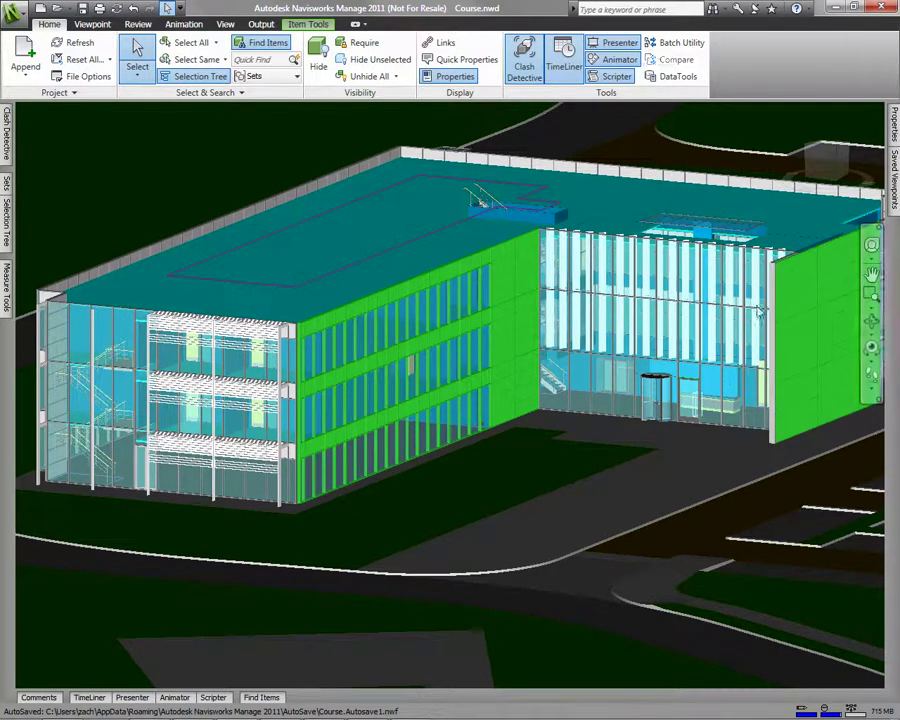
{"action": "left_click", "coordinate": [778, 233], "text": "ctrl"}
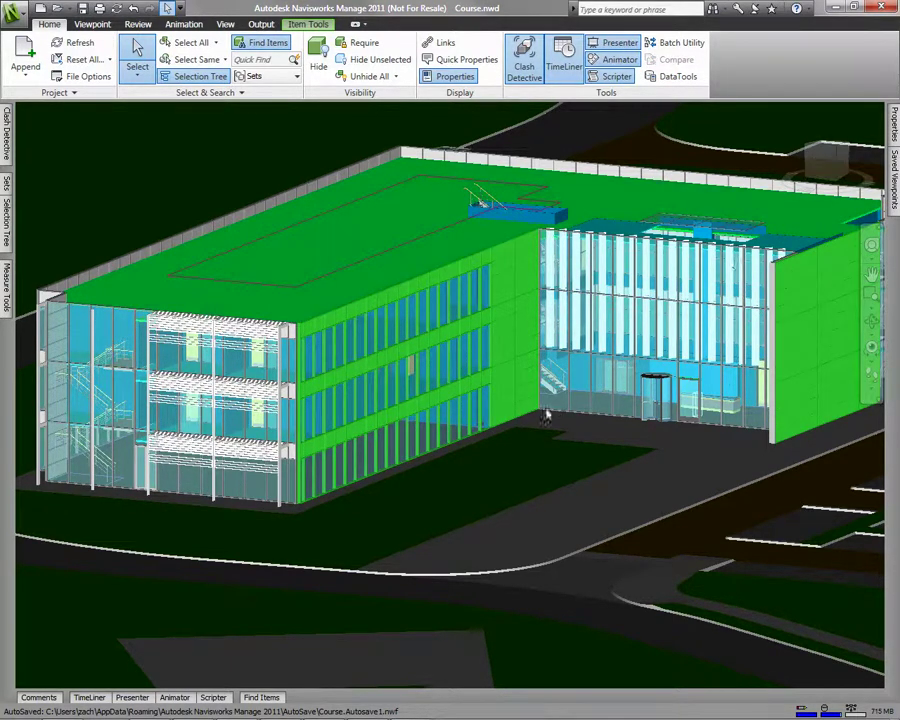
{"action": "key", "text": "Escape"}
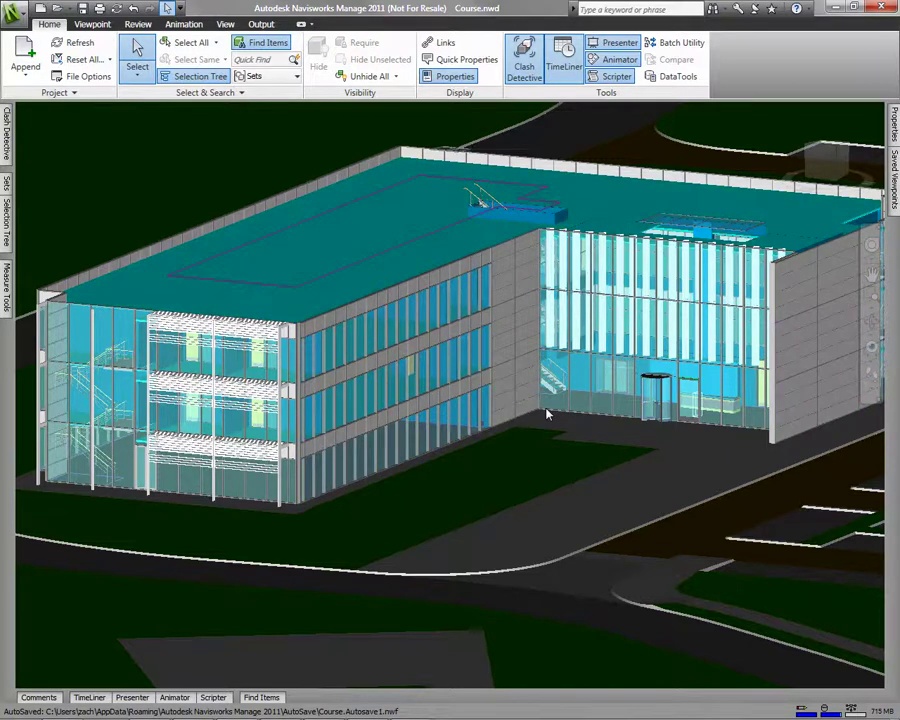
- Pin the Selection Tree open beside the view and expand A-CurtWall-G to its Curtain Wall items
{"action": "left_click", "coordinate": [10, 229]}
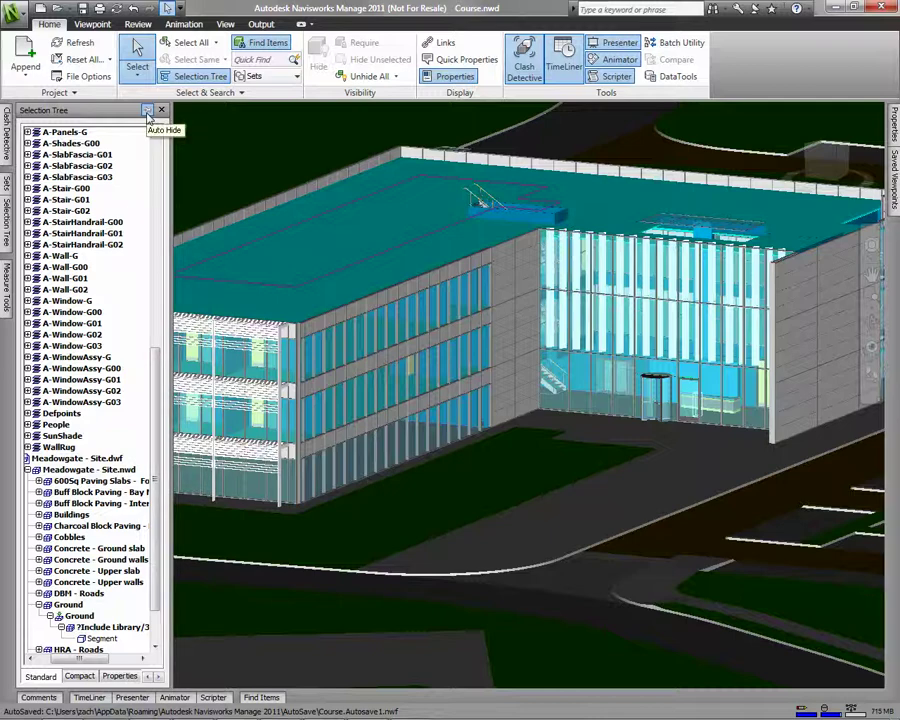
{"action": "left_click", "coordinate": [56, 346]}
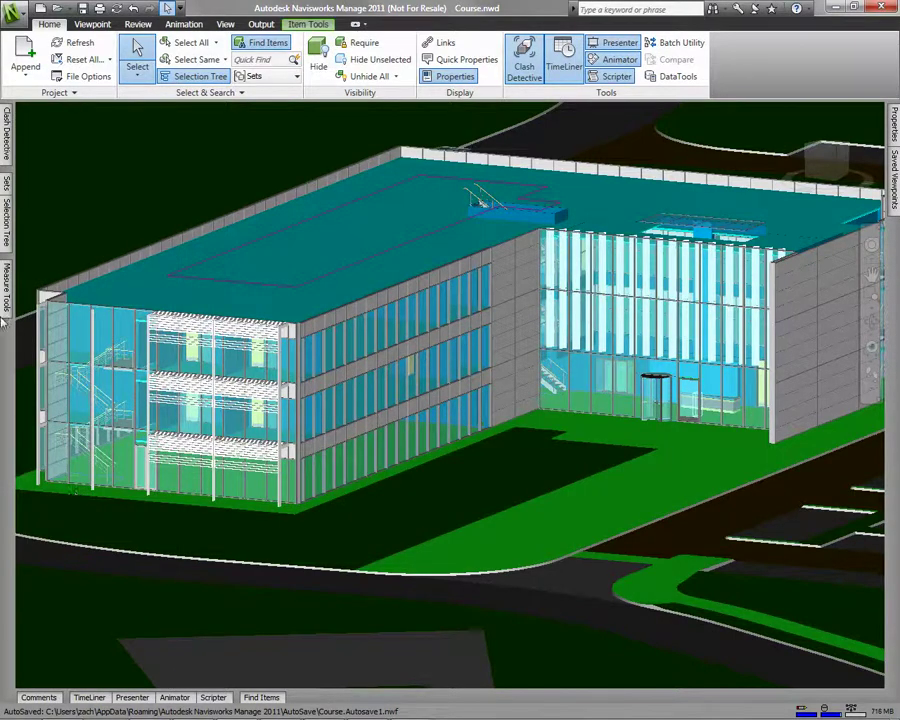
{"action": "mouse_move", "coordinate": [5, 215]}
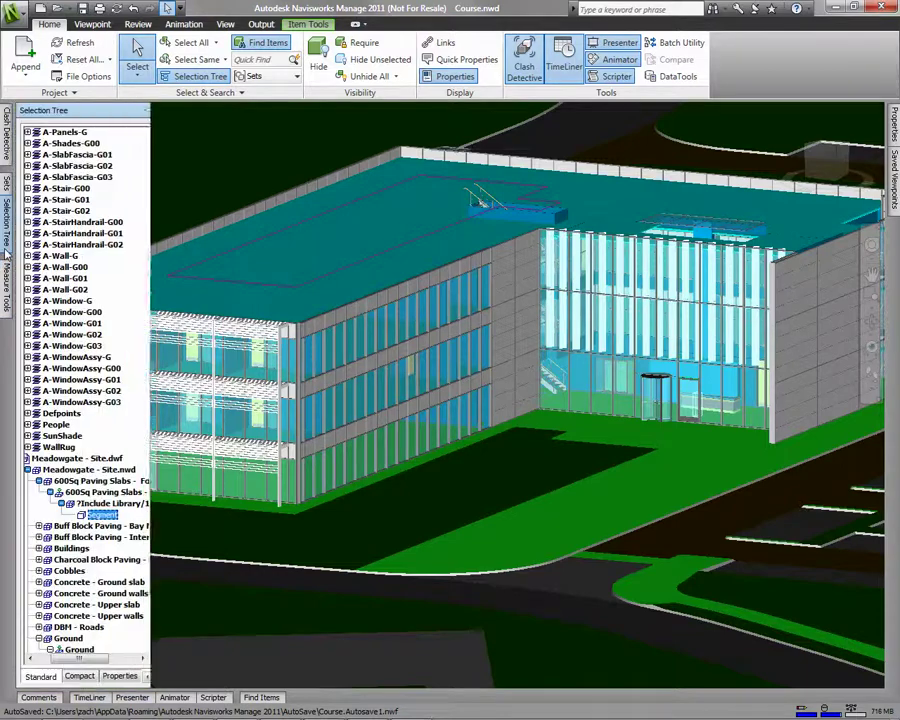
{"action": "left_click", "coordinate": [148, 110]}
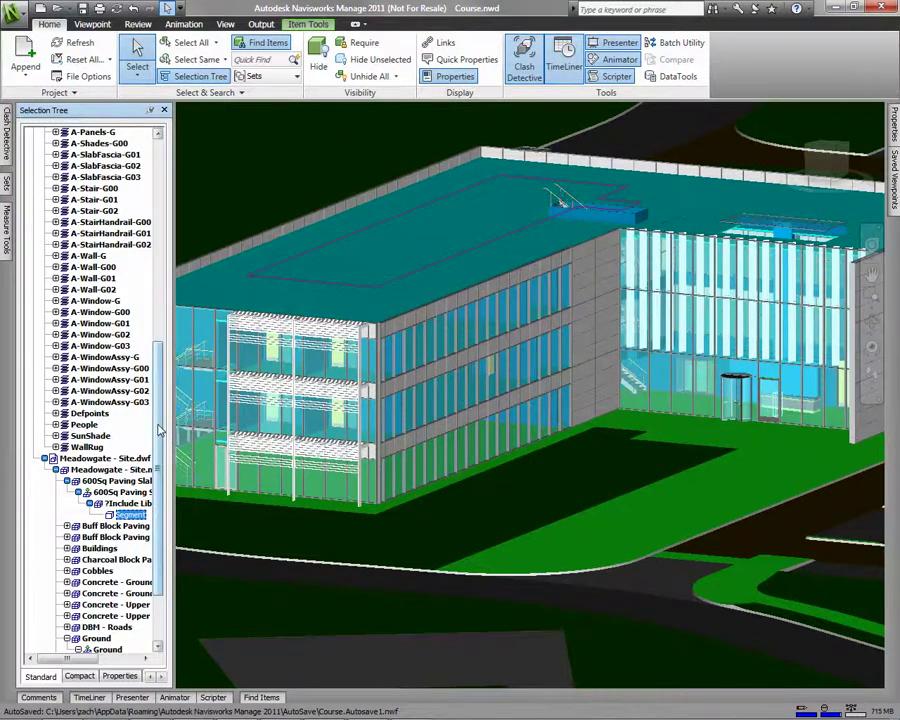
{"action": "left_click_drag", "start_coordinate": [158, 430], "coordinate": [168, 228]}
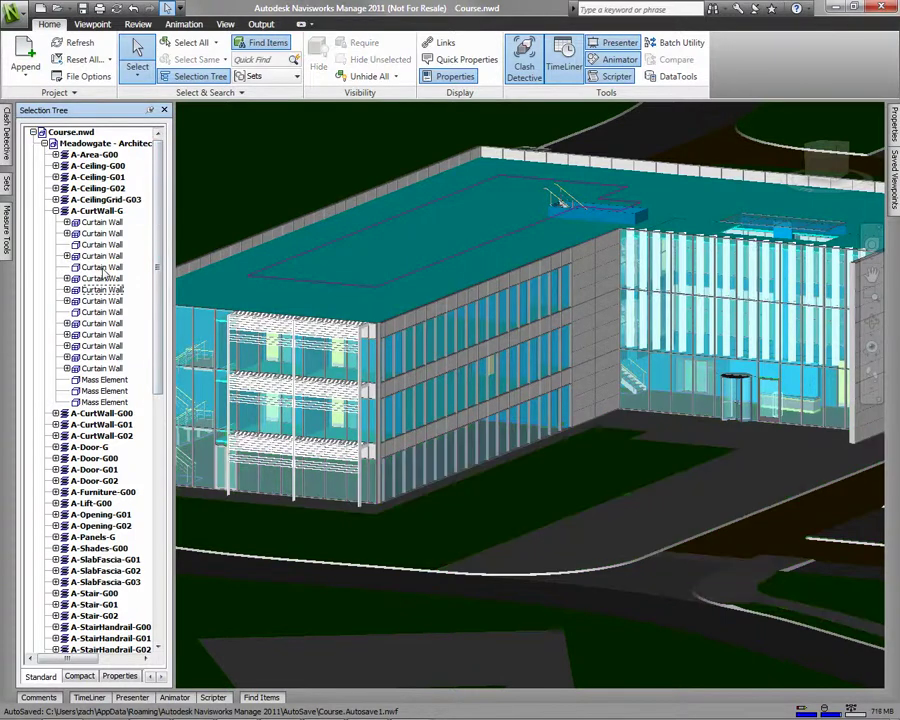
- Select three Curtain Wall items and show the Sets panel listing Glazing
{"action": "key", "text": "Escape"}
{"action": "left_click", "coordinate": [98, 279]}
{"action": "left_click", "coordinate": [100, 290], "text": "ctrl"}
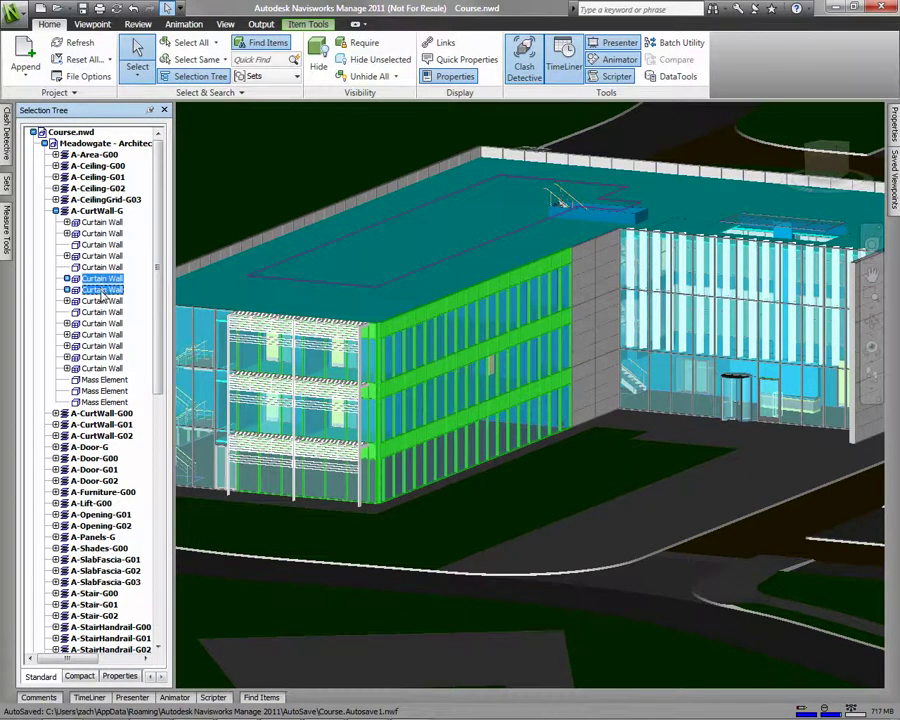
{"action": "left_click", "coordinate": [103, 301], "text": "ctrl"}
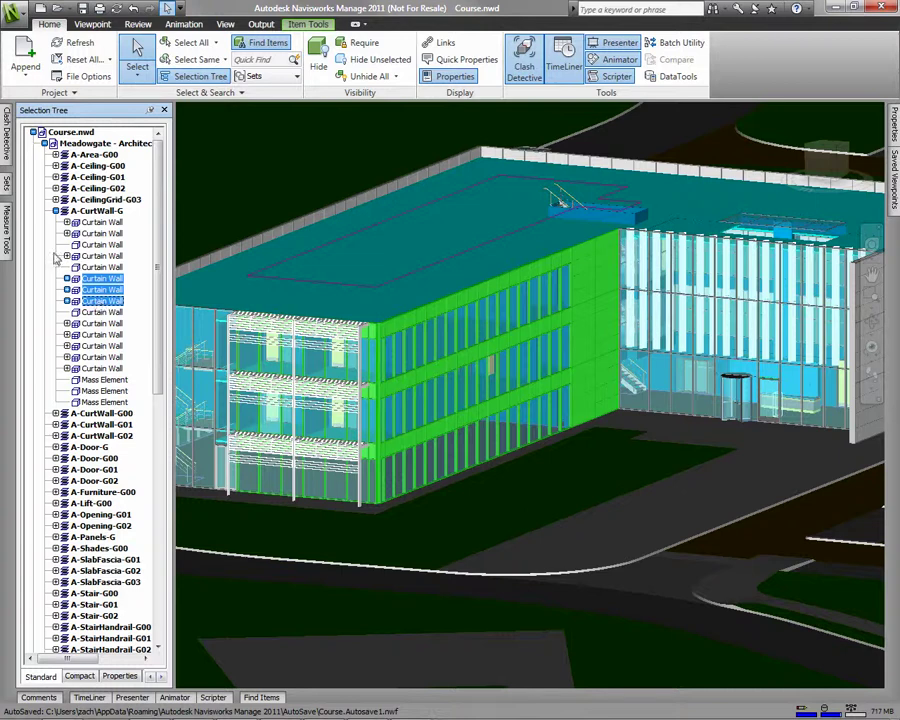
{"action": "mouse_move", "coordinate": [7, 192]}
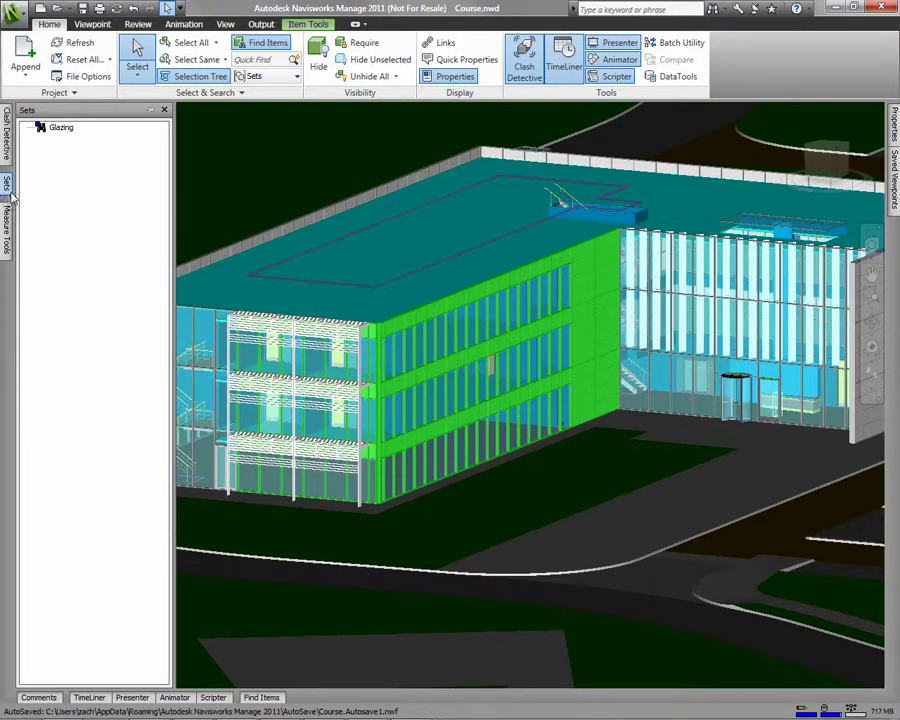
- Save the current curtain wall selection as set 'Ext 1' under Glazing and recall it
{"action": "right_click", "coordinate": [56, 190]}
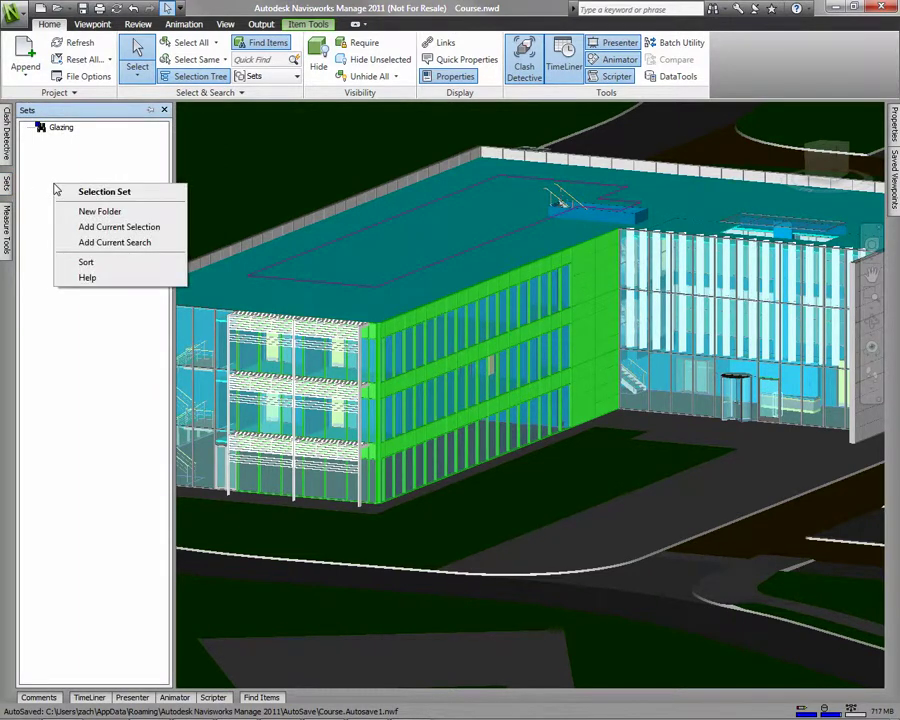
{"action": "left_click", "coordinate": [117, 228]}
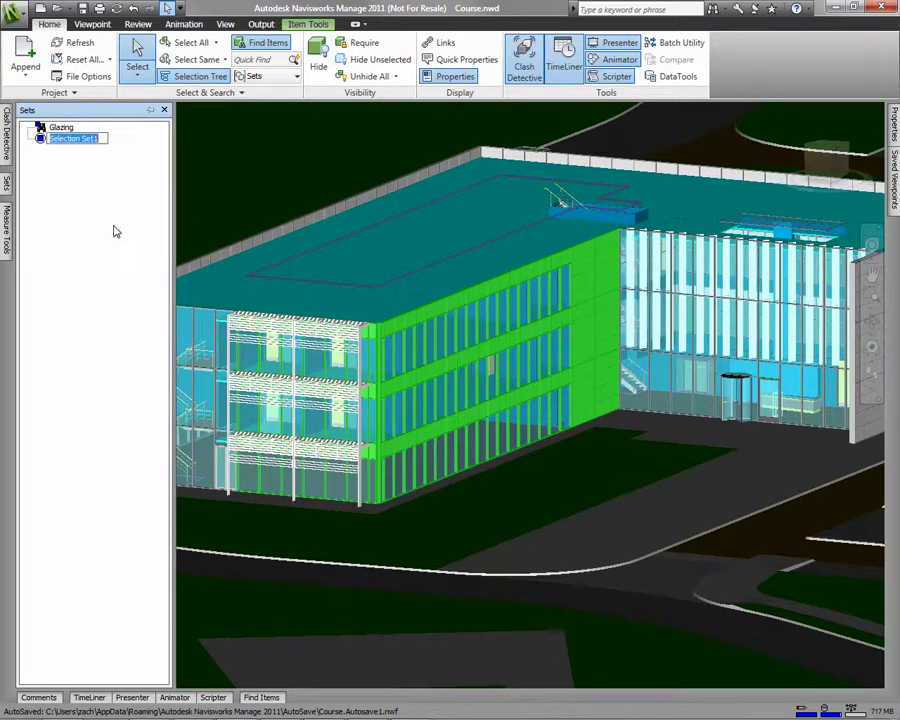
{"action": "type", "text": "Ext 1"}
{"action": "left_click", "coordinate": [271, 155]}
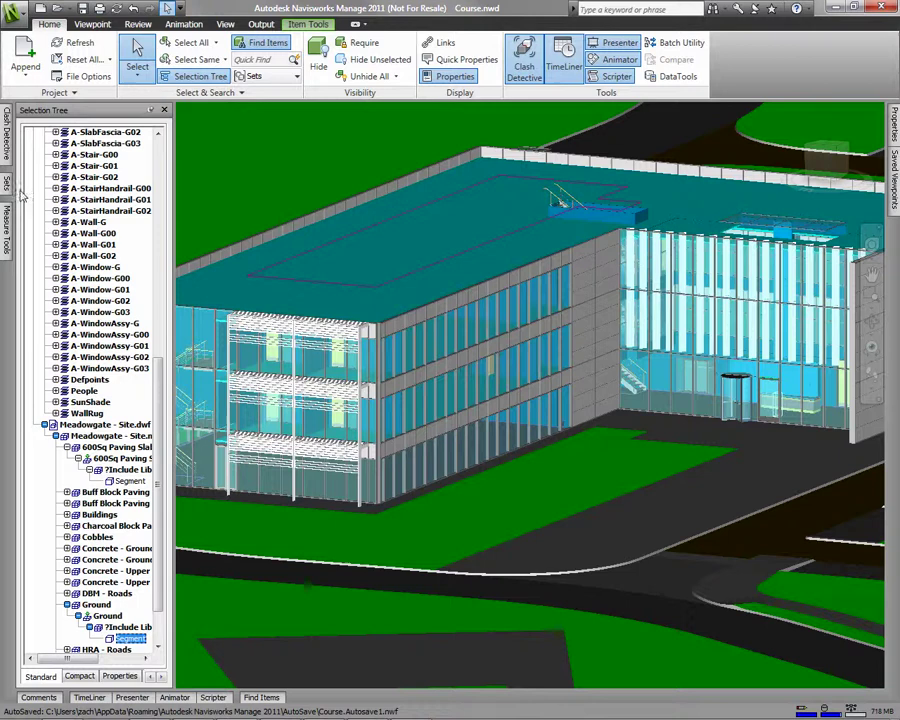
{"action": "mouse_move", "coordinate": [7, 188]}
{"action": "left_click", "coordinate": [60, 139]}
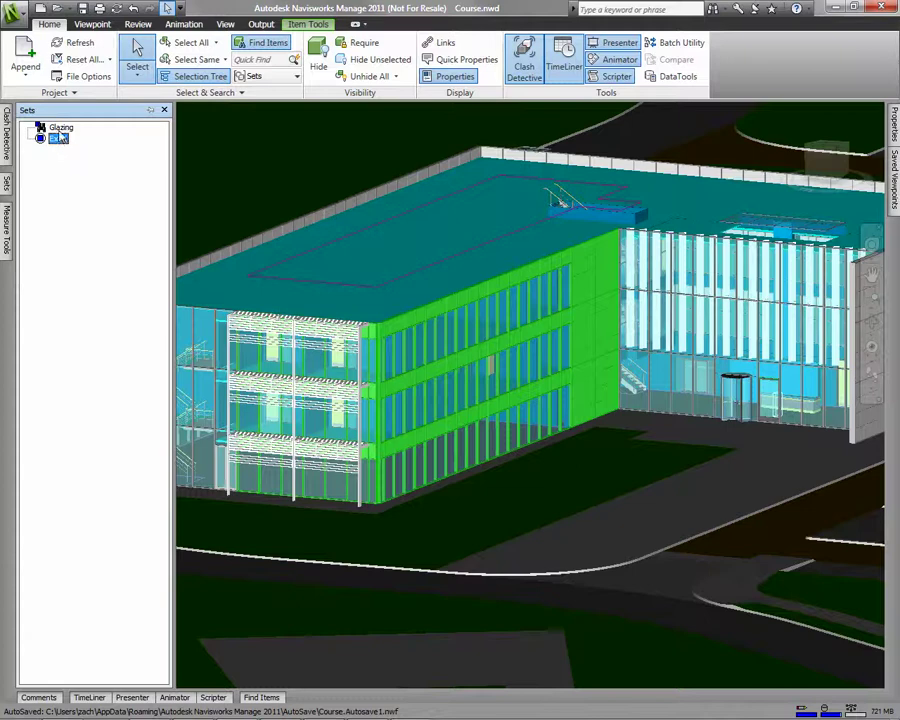
- Select the Glazing set and orbit the building to a new viewing angle
{"action": "key", "text": "Up"}
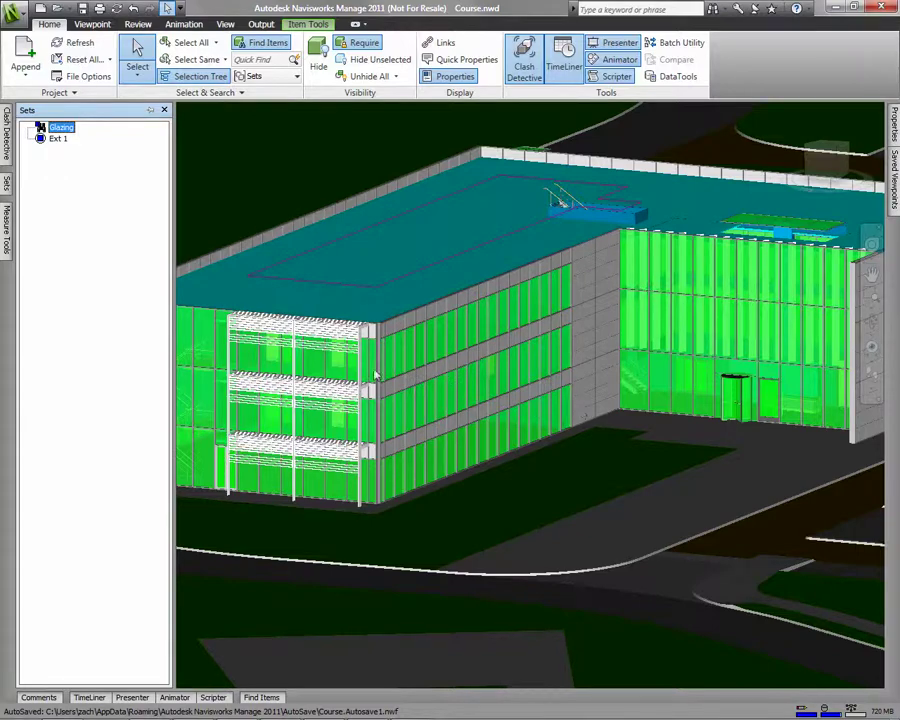
{"action": "mouse_move", "coordinate": [315, 360]}
{"action": "middle_mouse_down", "text": "shift"}
{"action": "mouse_move", "coordinate": [693, 350]}
{"action": "mouse_move", "coordinate": [546, 377]}
{"action": "mouse_move", "coordinate": [414, 384]}
{"action": "mouse_move", "coordinate": [317, 366]}
{"action": "middle_mouse_up", "text": "shift"}
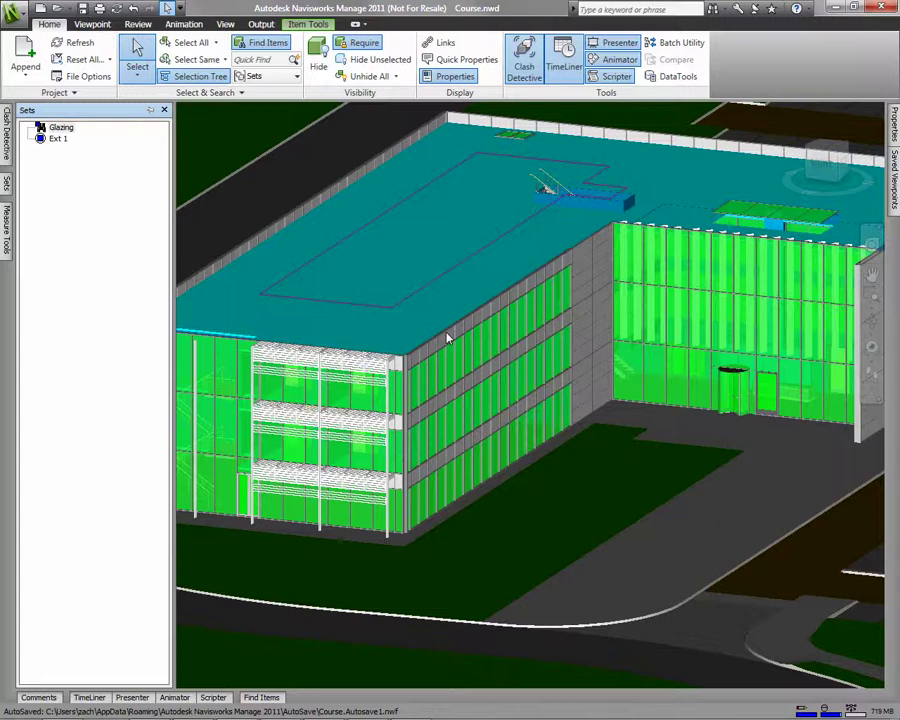
- Find all items whose Material Name equals an AutoCAD Color entry from the value list
{"action": "left_click", "coordinate": [278, 697]}
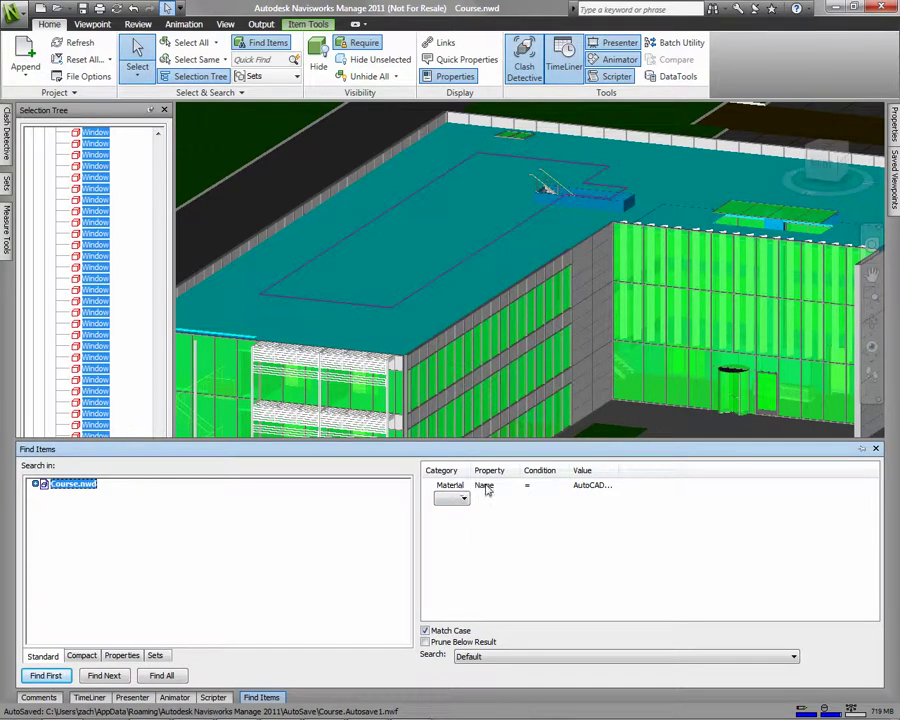
{"action": "left_click", "coordinate": [587, 486]}
{"action": "left_click", "coordinate": [585, 485]}
{"action": "double_click", "coordinate": [585, 485]}
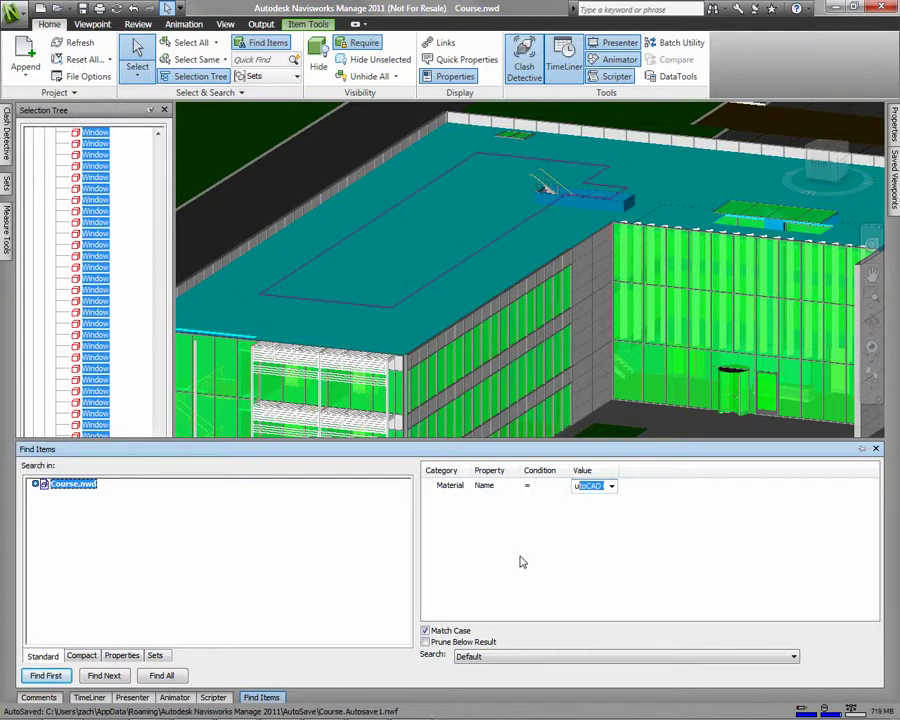
{"action": "left_click", "coordinate": [611, 486]}
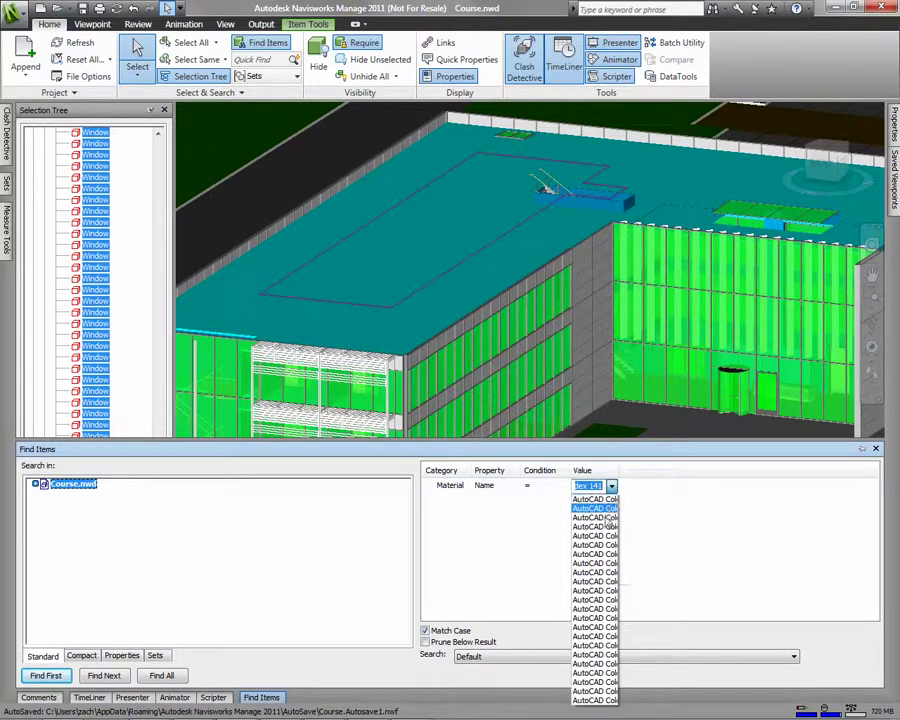
{"action": "left_click", "coordinate": [597, 546]}
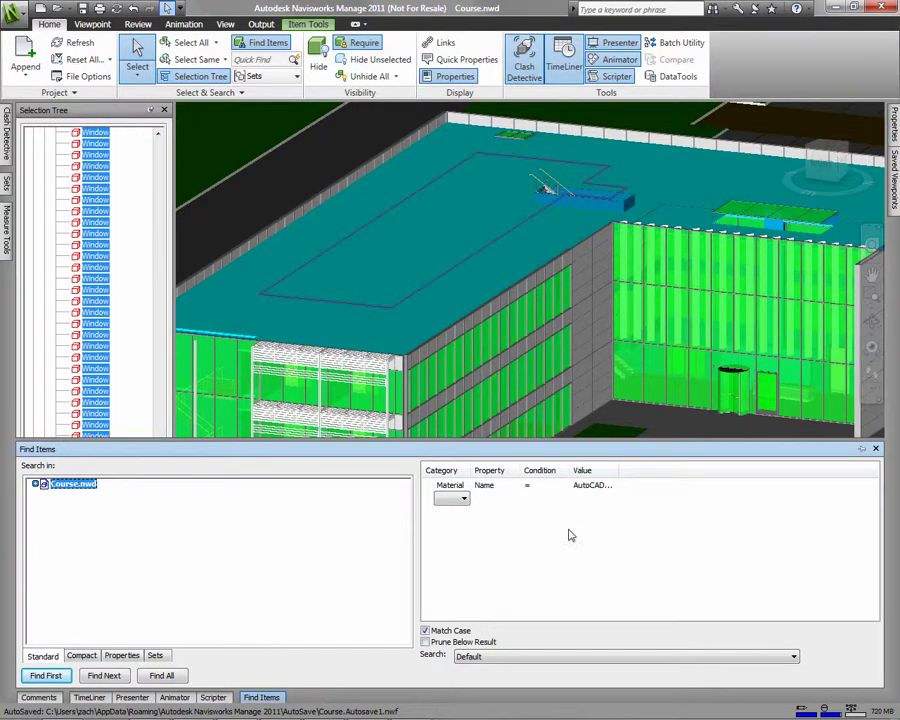
{"action": "left_click", "coordinate": [166, 676]}
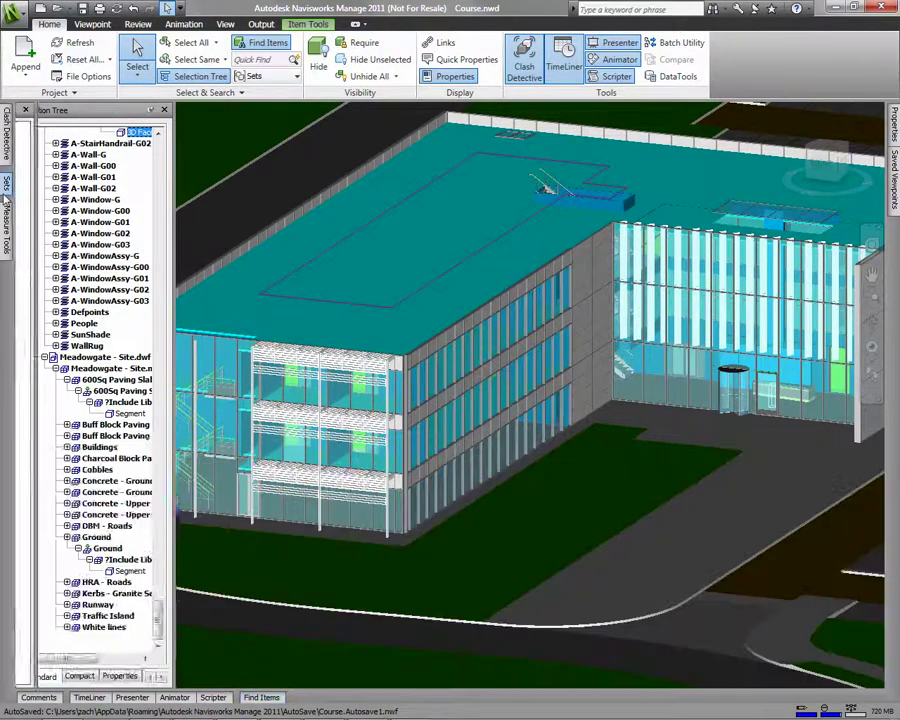
- Add the current search as 'Search Set1' in the Sets panel, then reselect Glazing
{"action": "mouse_move", "coordinate": [7, 182]}
{"action": "right_click", "coordinate": [45, 183]}
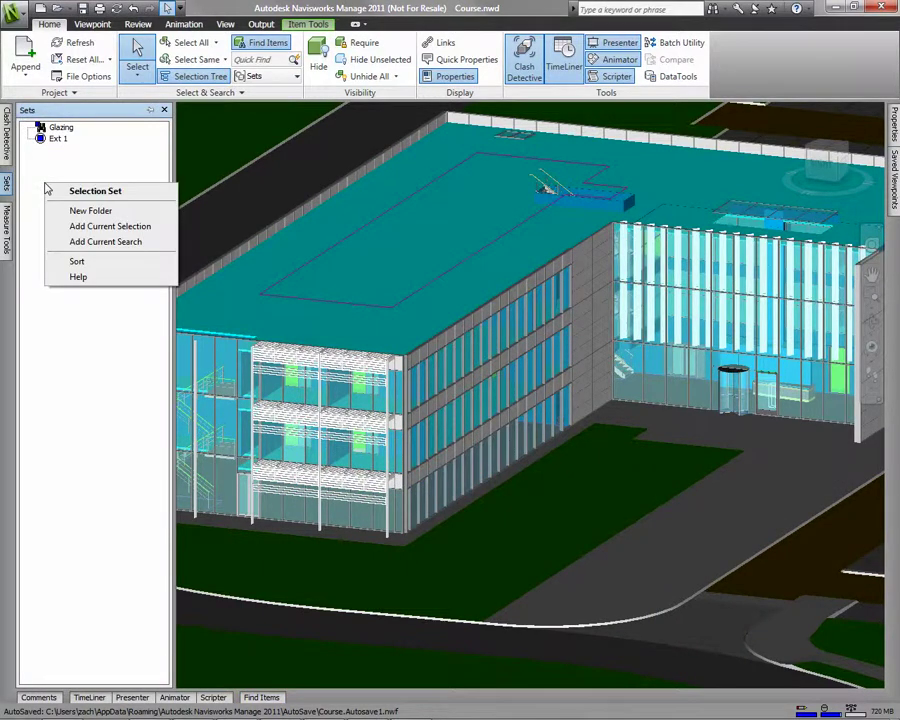
{"action": "left_click", "coordinate": [92, 244]}
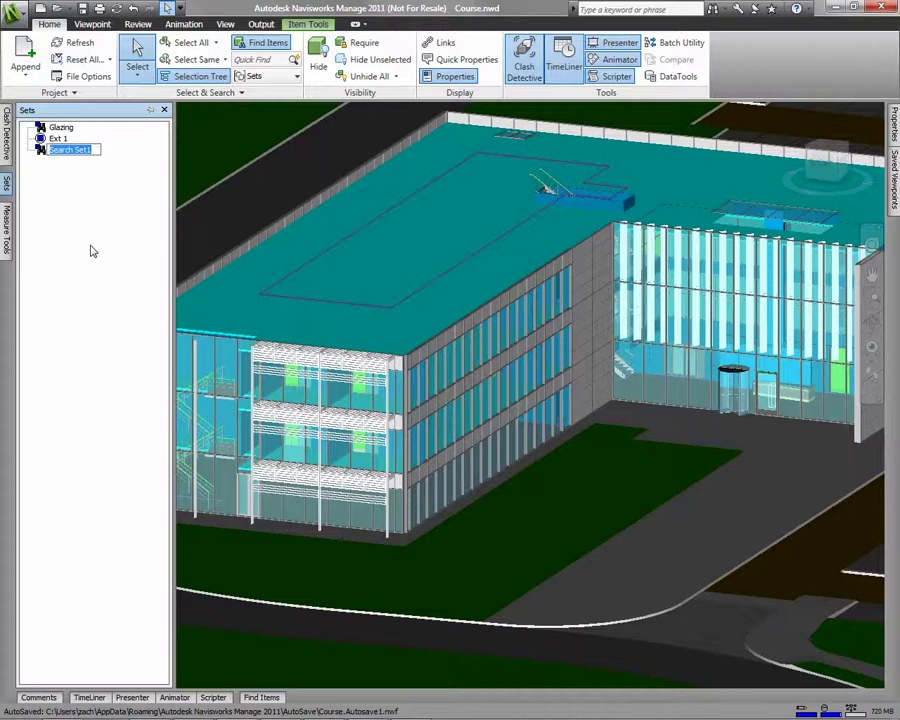
{"action": "left_click", "coordinate": [58, 138]}
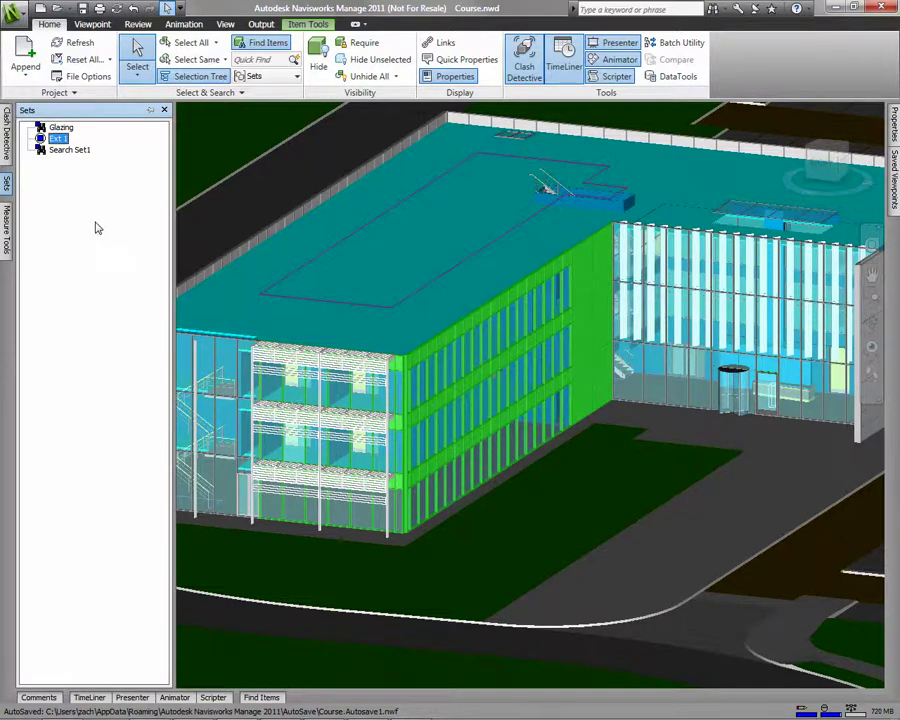
{"action": "key", "text": "Up"}
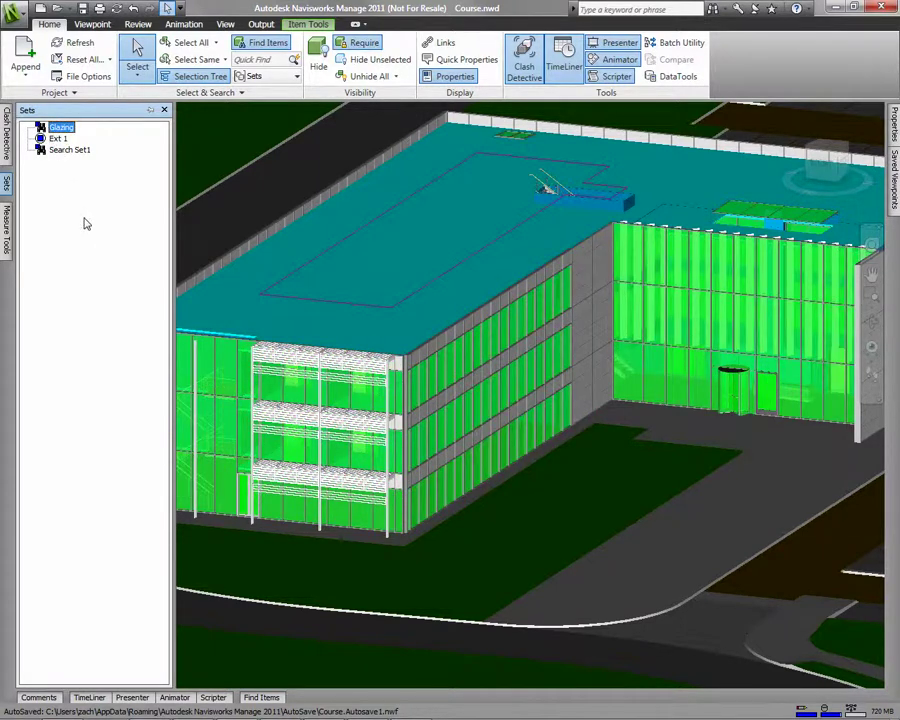